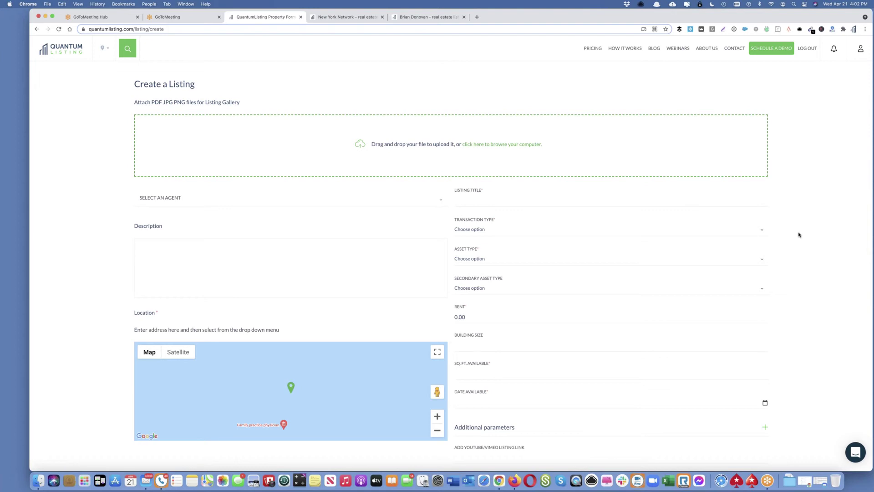
Enlarge the page zoom of the Create a Listing form.
scroll(784, 240, down, 3)
scroll(784, 239, up, 2)
scroll(784, 240, up, 1)
key(super+equal)
key(super+equal)
key(super+equal)
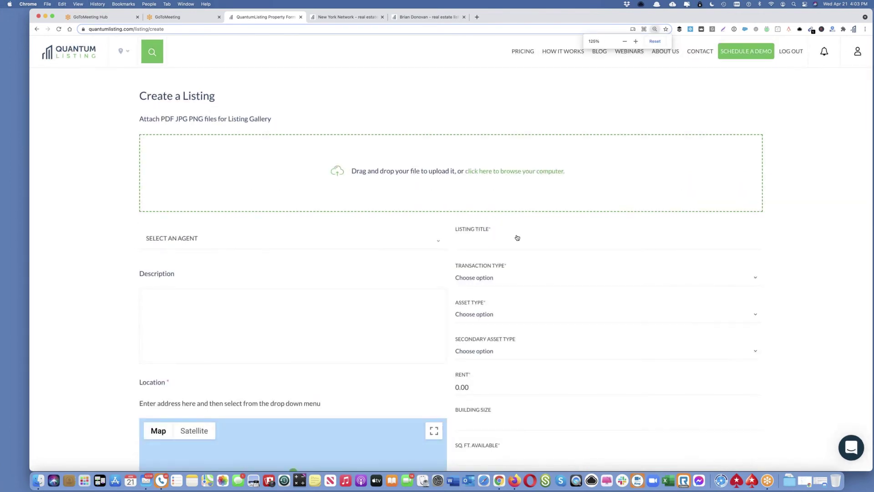
Examine the options offered for the listing's transaction type, asset type and secondary asset type.
scroll(548, 288, down, 3)
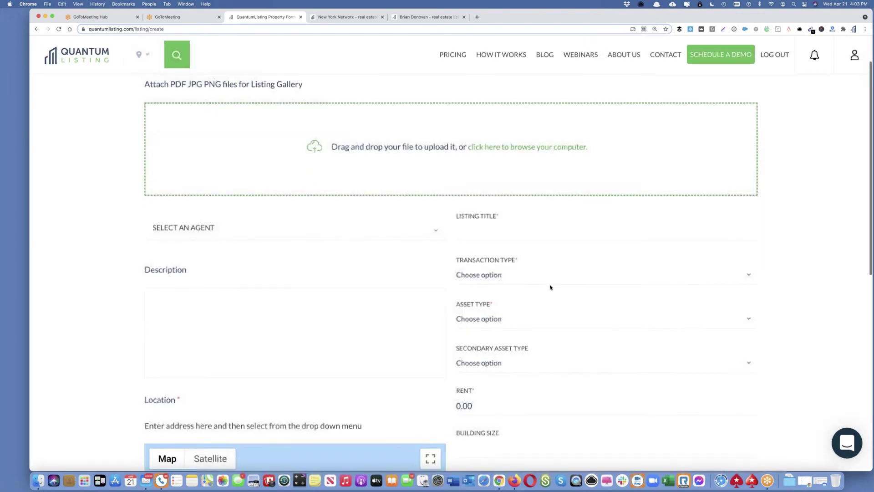
click(512, 275)
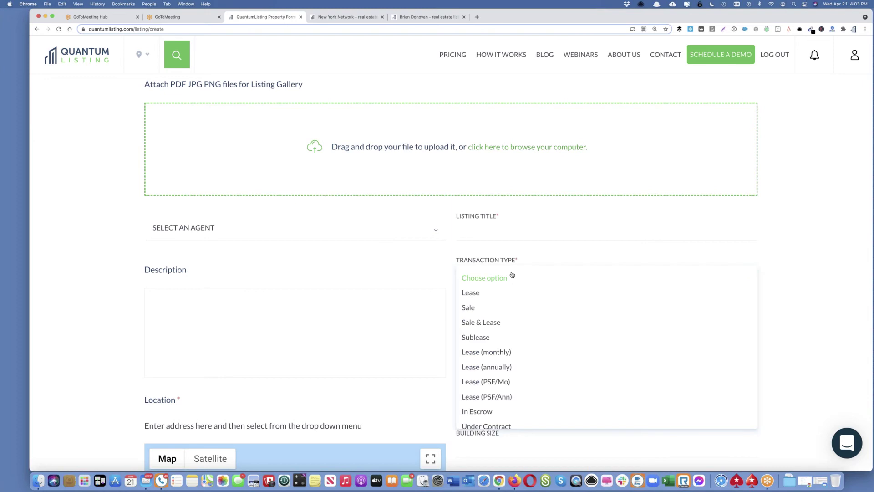
click(513, 276)
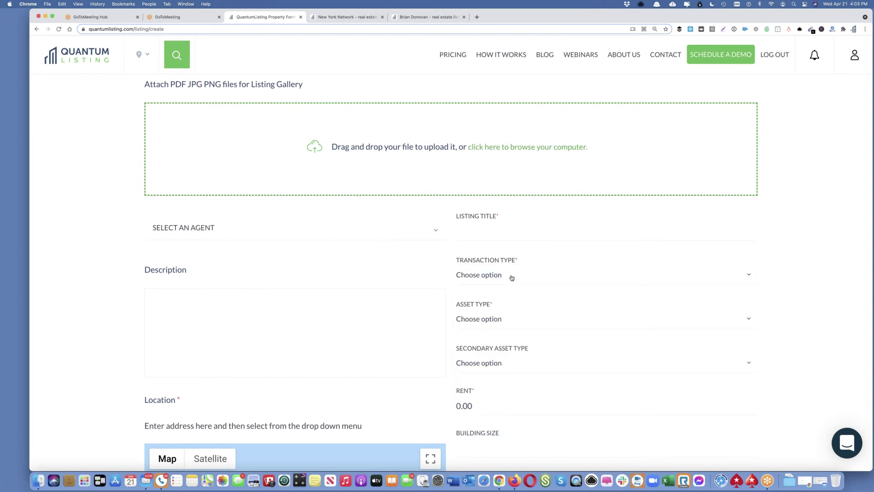
click(498, 310)
scroll(498, 310, down, 10)
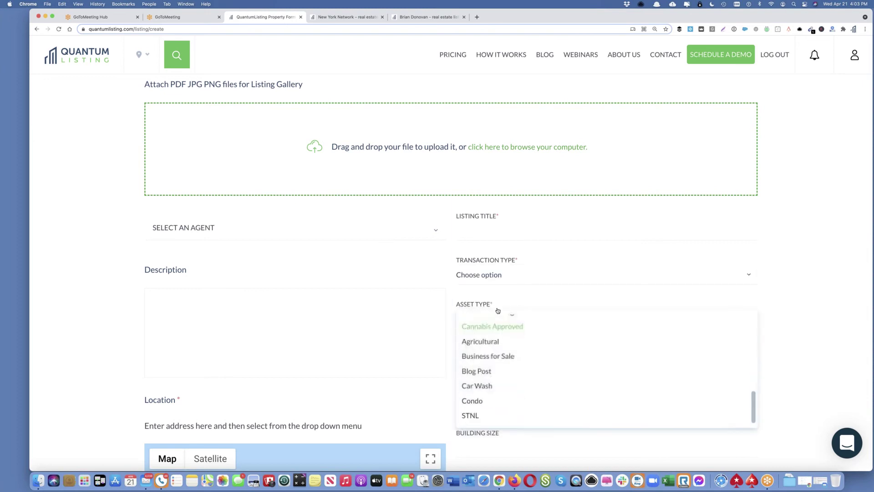
scroll(493, 348, up, 10)
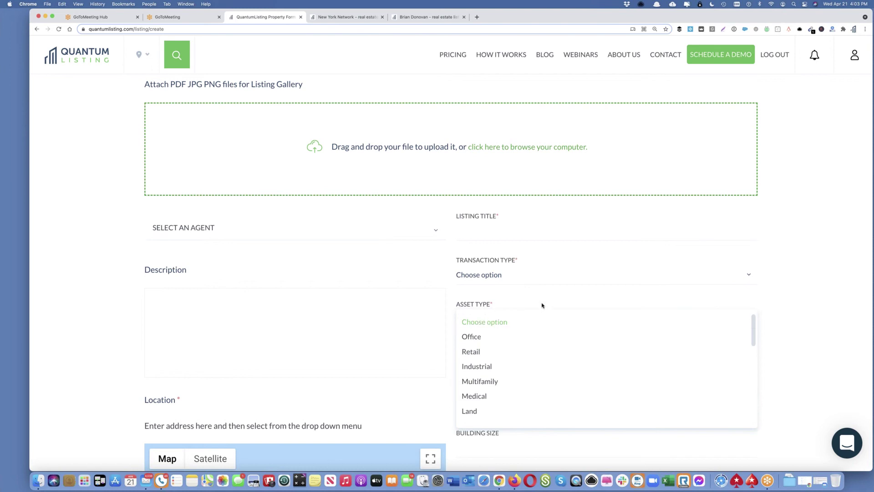
click(537, 323)
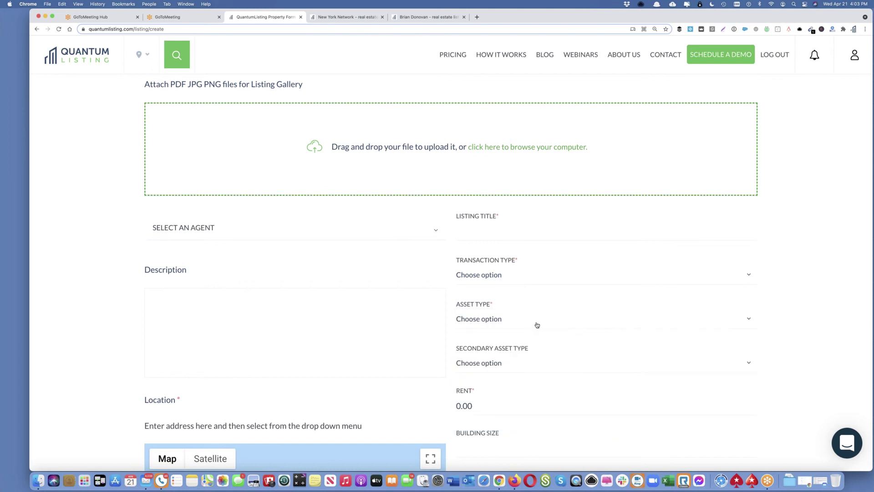
click(524, 360)
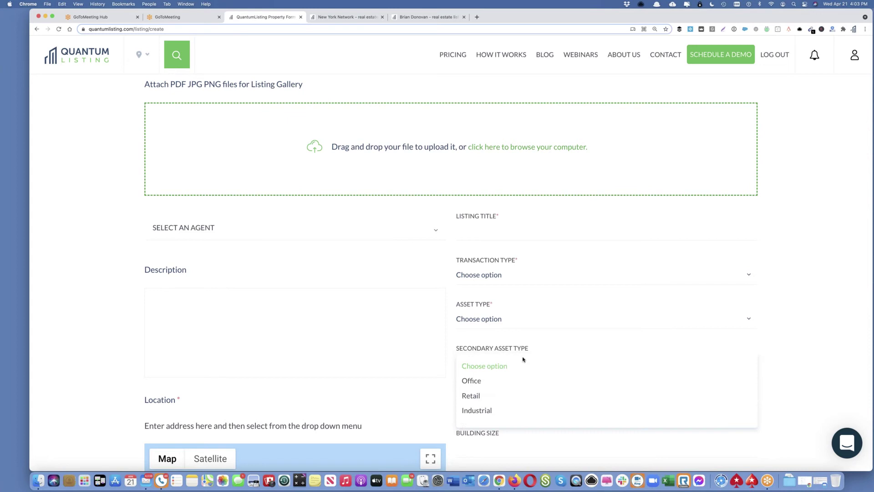
scroll(556, 351, down, 10)
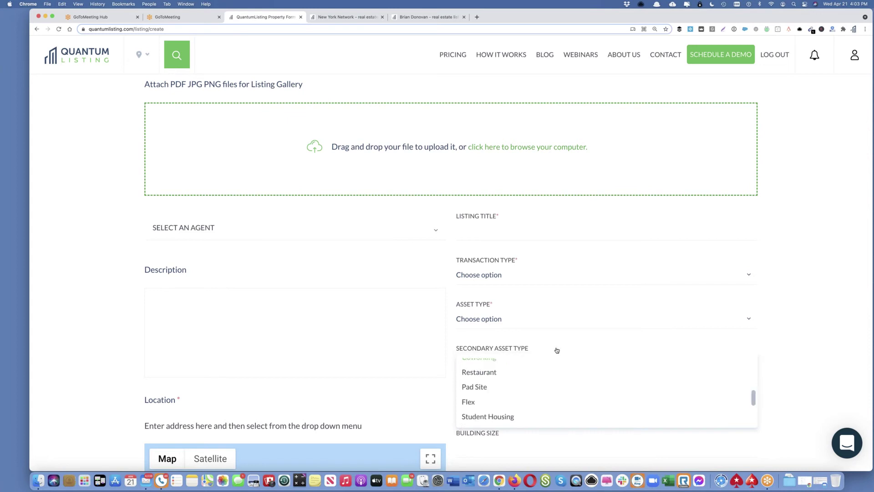
click(565, 338)
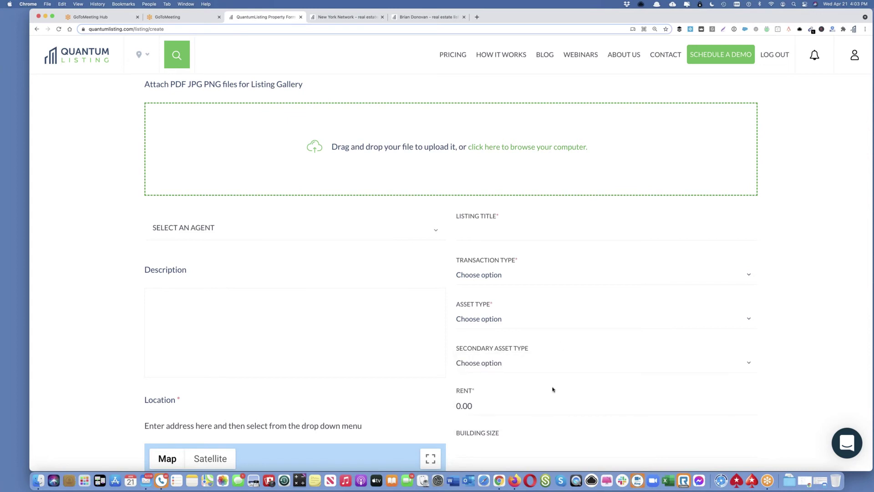
Set the listing's transaction type to Sale.
scroll(552, 388, down, 1)
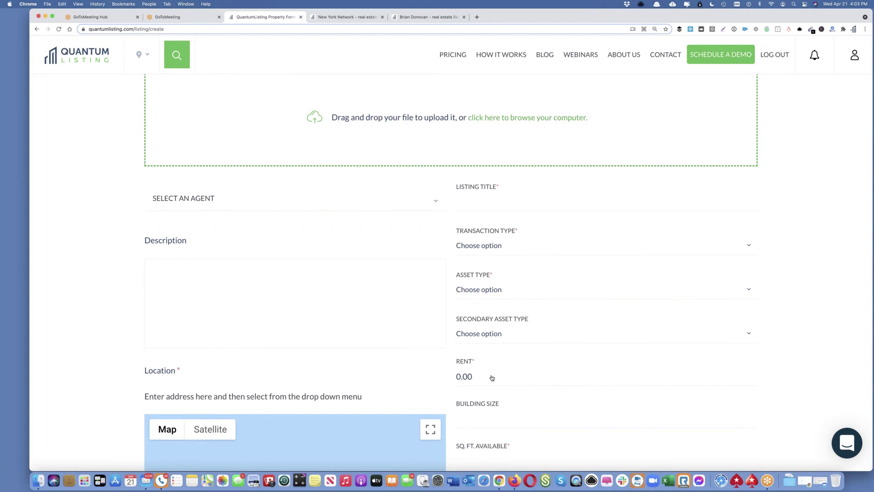
click(510, 290)
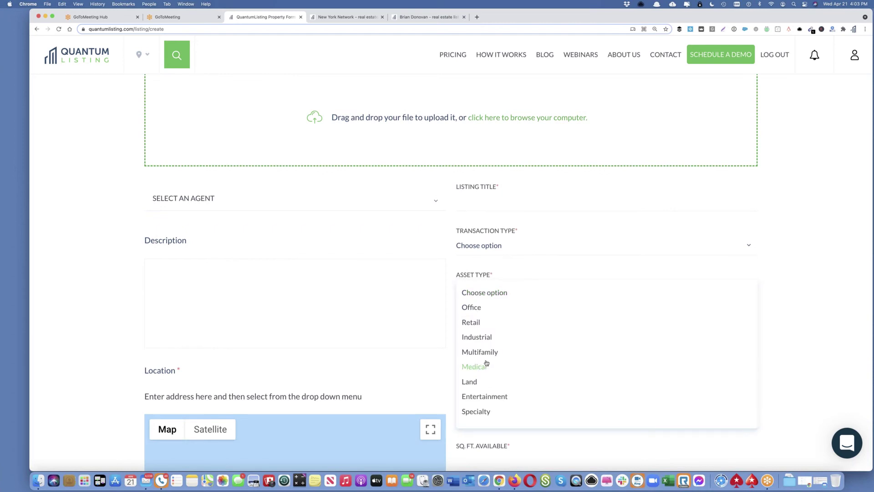
click(498, 244)
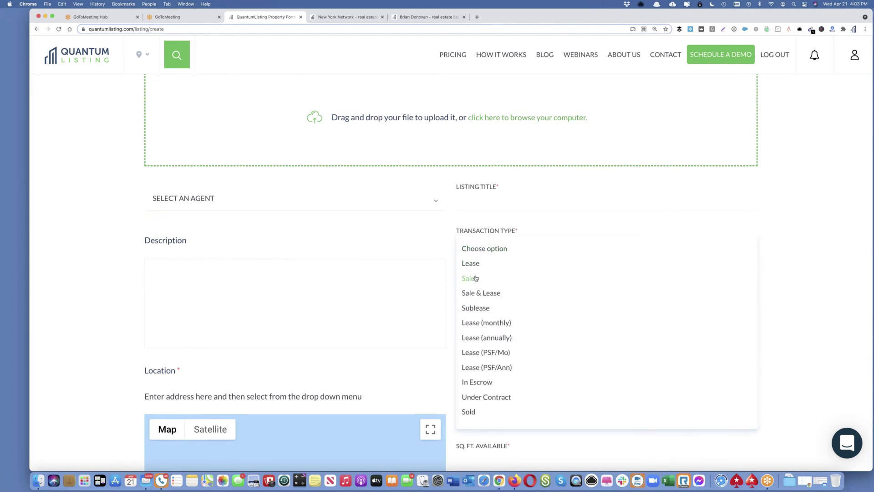
click(475, 278)
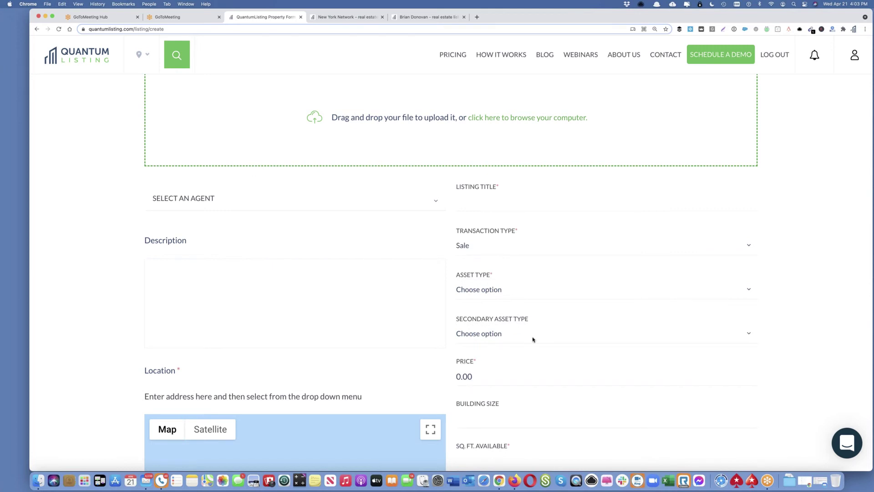
click(474, 250)
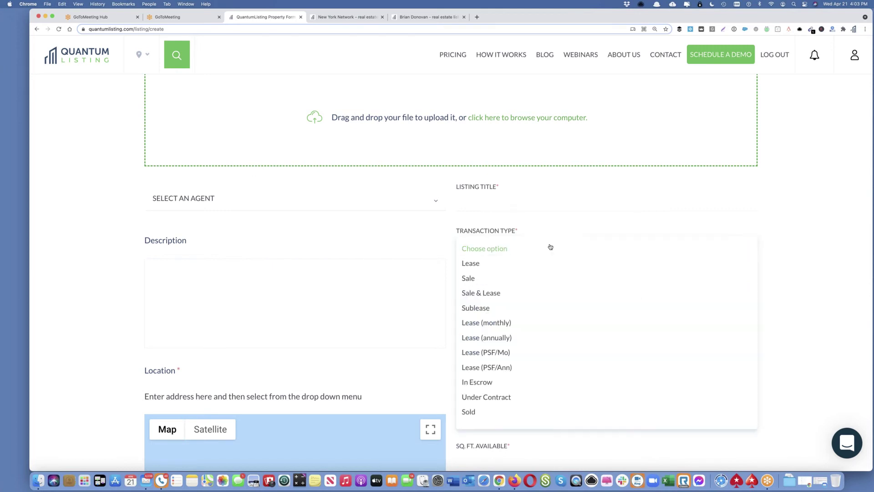
click(510, 277)
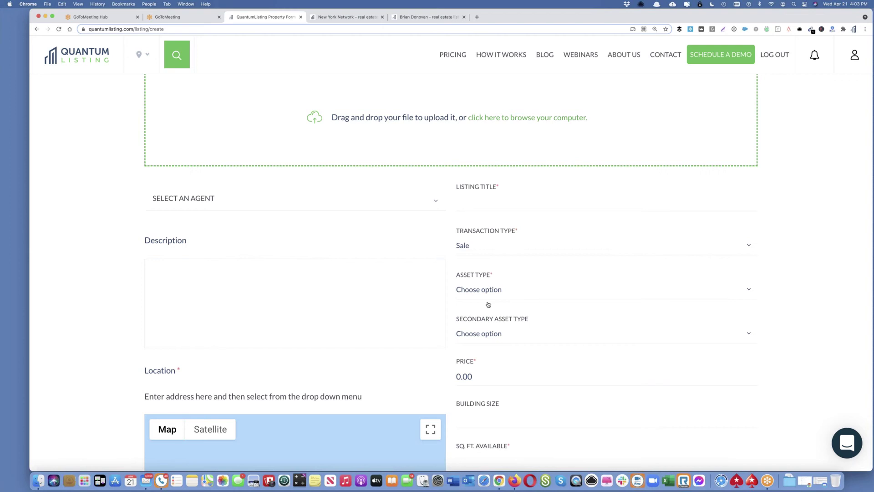
Set the listing's asset type to Land and its date available to 04/21/2021.
click(487, 298)
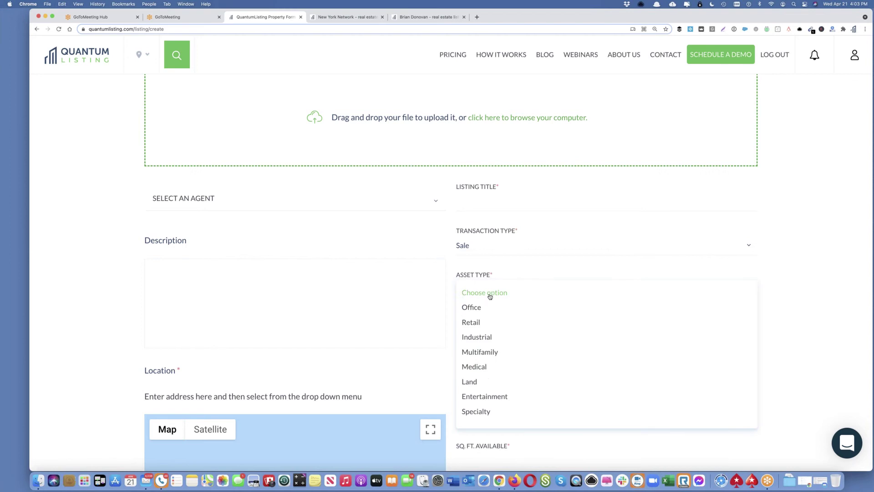
click(469, 382)
scroll(546, 407, down, 1)
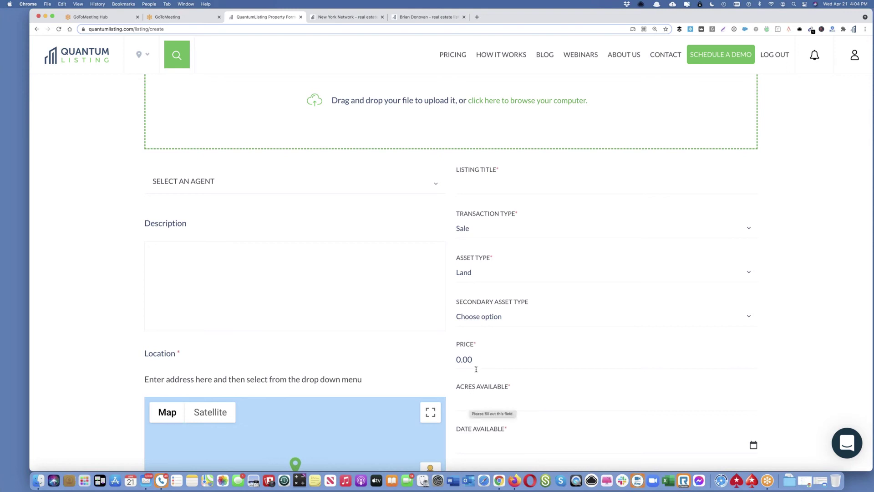
scroll(474, 388, down, 3)
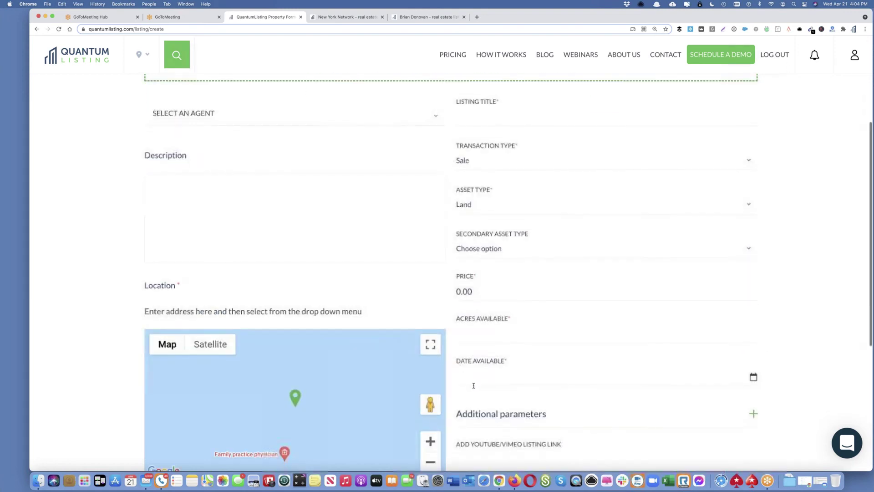
click(471, 377)
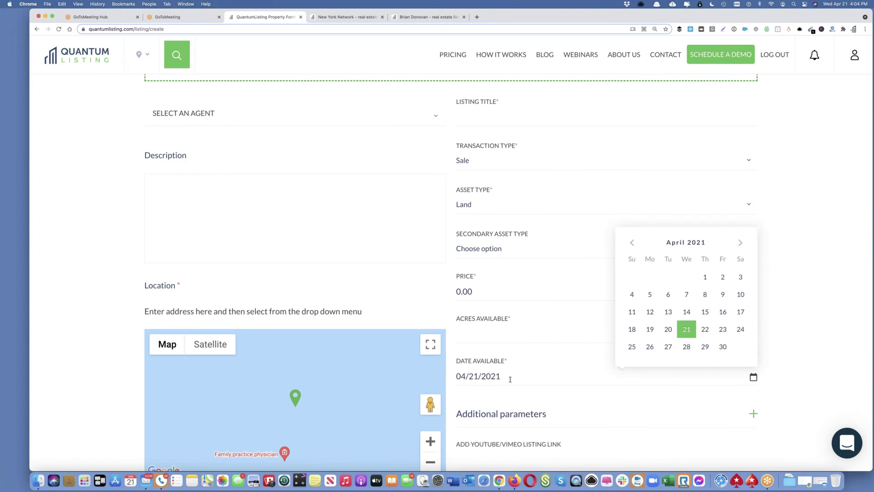
Examine the additional parameters of the listing, from the additional URL through the space entries to the commission split, and collapse them again.
click(509, 420)
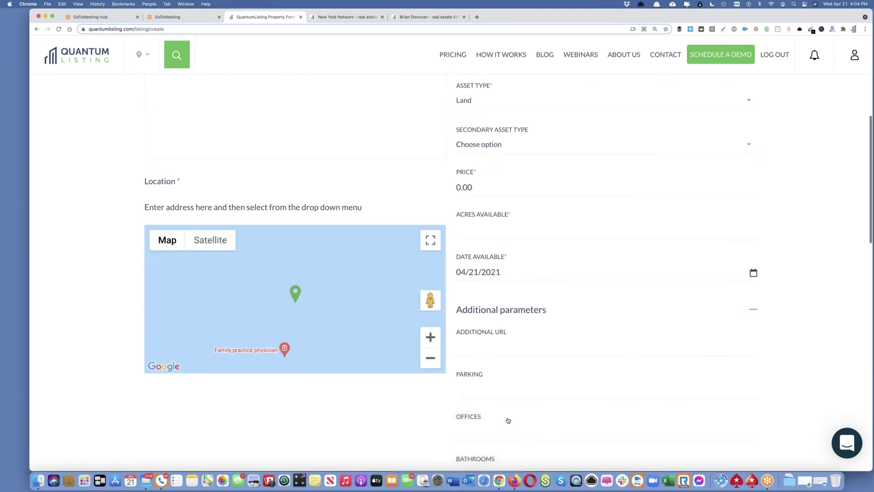
scroll(508, 419, down, 3)
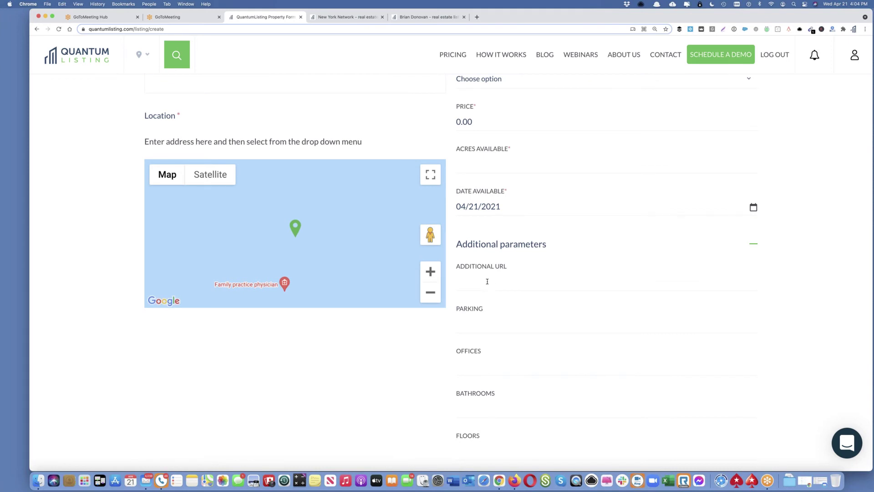
scroll(478, 326, down, 4)
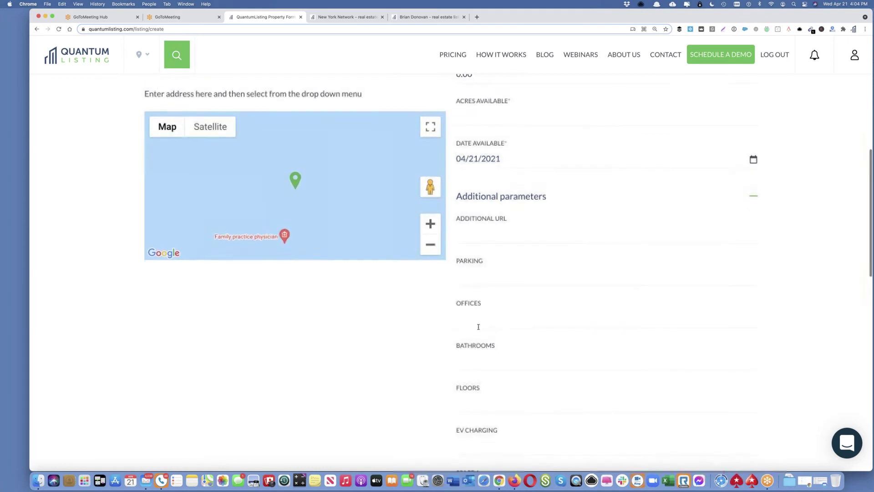
scroll(479, 326, down, 2)
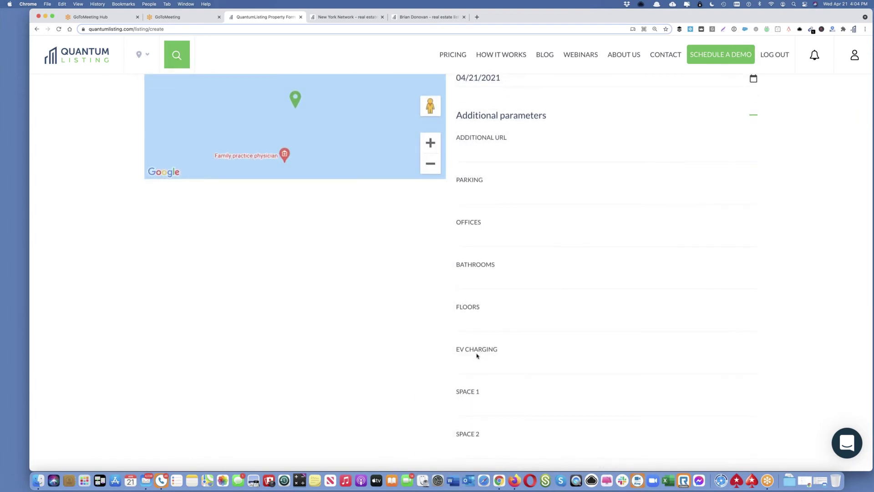
scroll(478, 353, down, 6)
scroll(477, 354, down, 7)
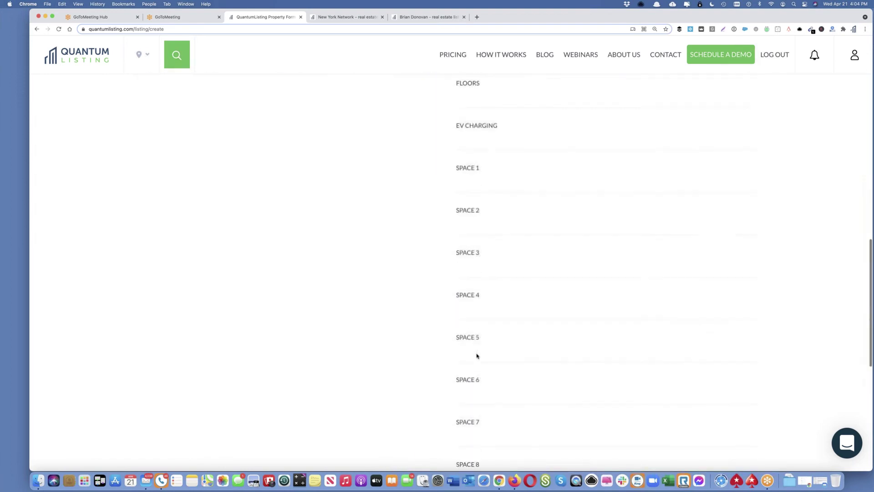
scroll(477, 356, down, 2)
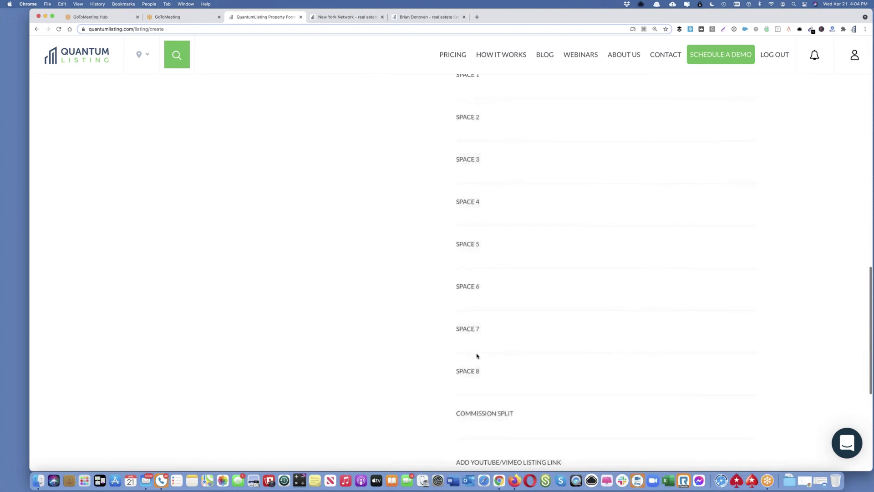
scroll(477, 356, up, 1)
scroll(476, 356, up, 17)
scroll(476, 355, down, 14)
scroll(476, 356, down, 10)
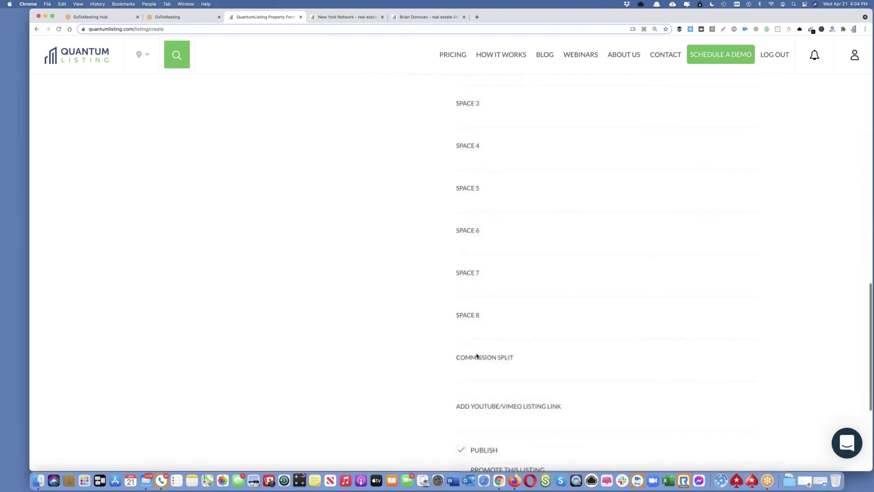
scroll(477, 355, up, 20)
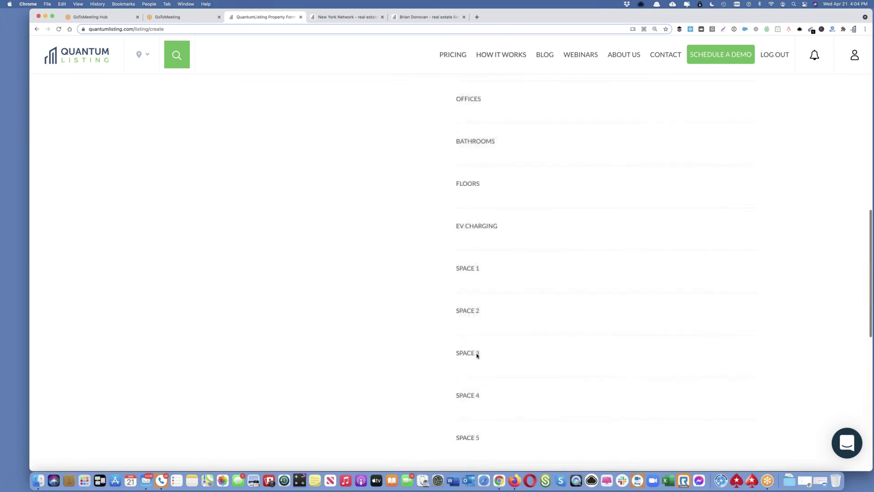
click(753, 303)
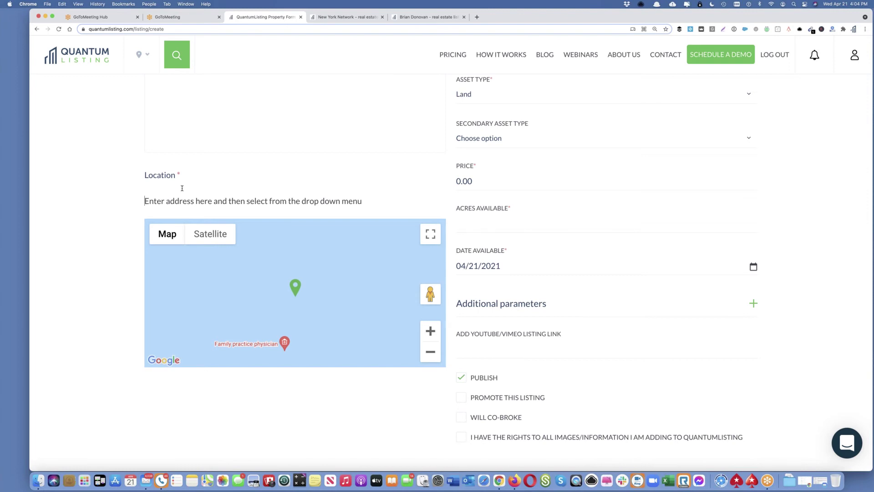
Enter the property's street address as the listing's location, accepting the first suggested match.
click(182, 188)
text(135)
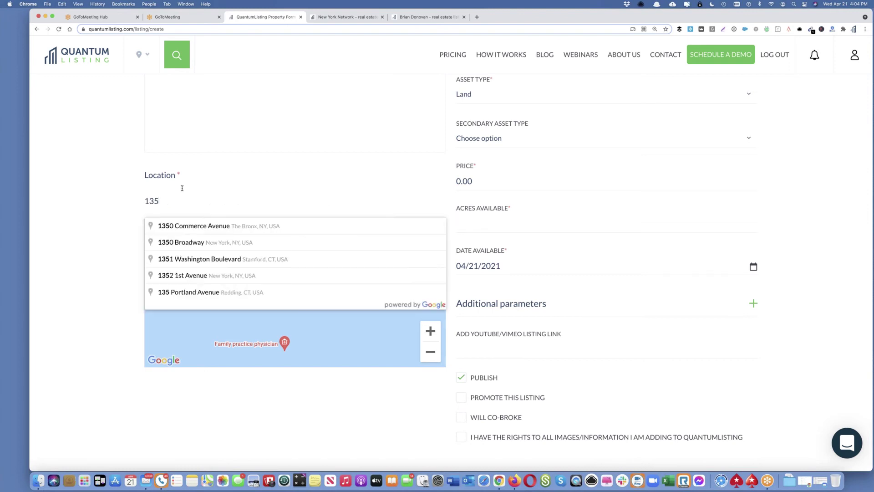
text( Old)
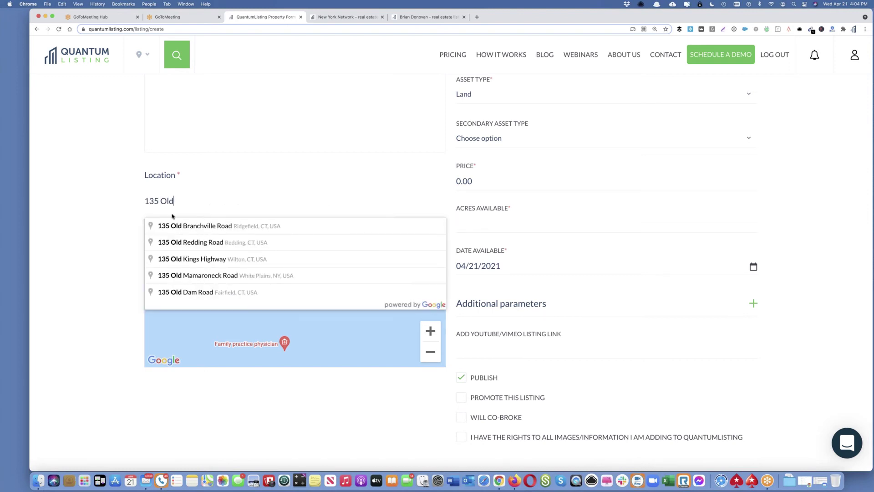
click(181, 225)
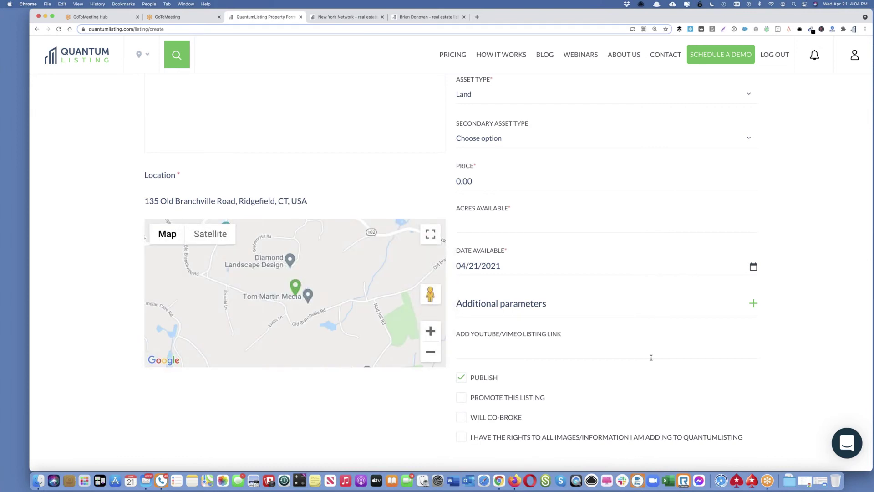
Tick the image rights, Will Co-Broke and Promote This Listing options, and cancel creating the listing.
scroll(726, 417, down, 3)
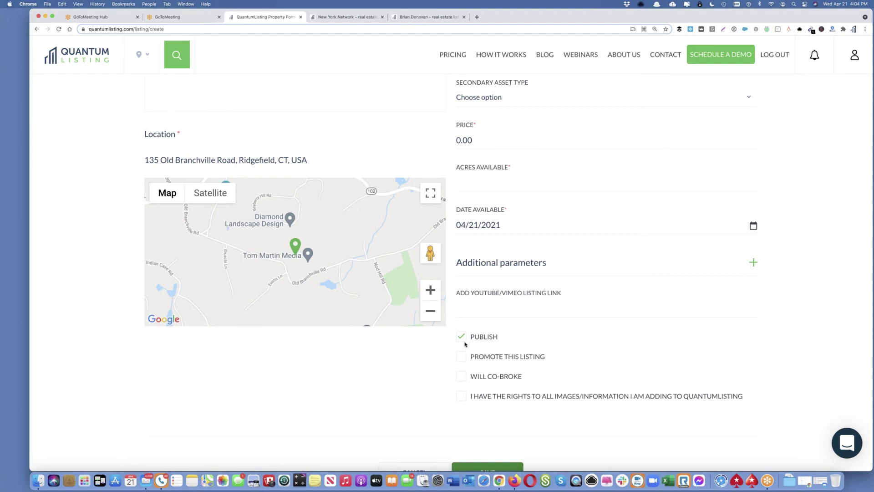
scroll(464, 344, down, 3)
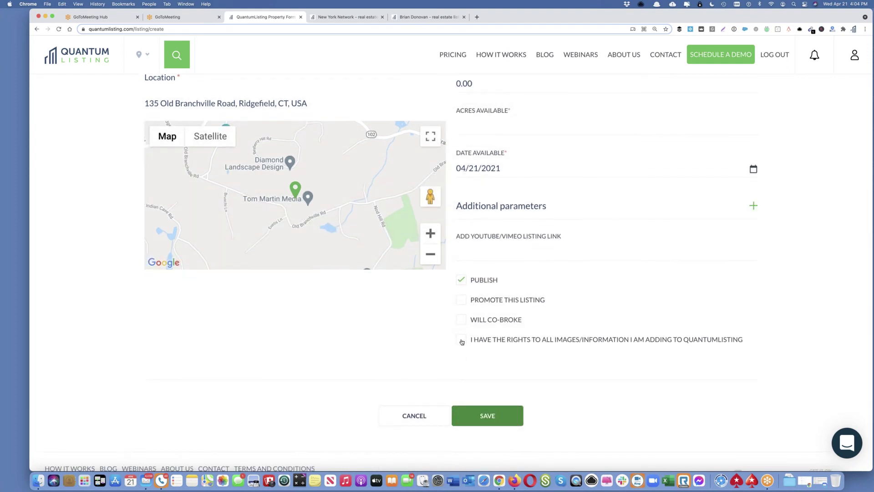
click(461, 341)
click(465, 320)
click(460, 303)
click(405, 416)
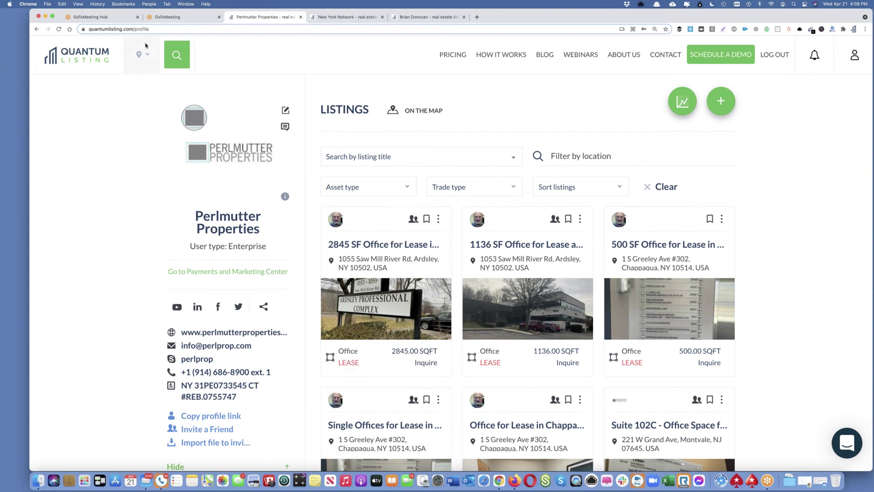
Switch to the GoToMeeting Hub page.
click(173, 19)
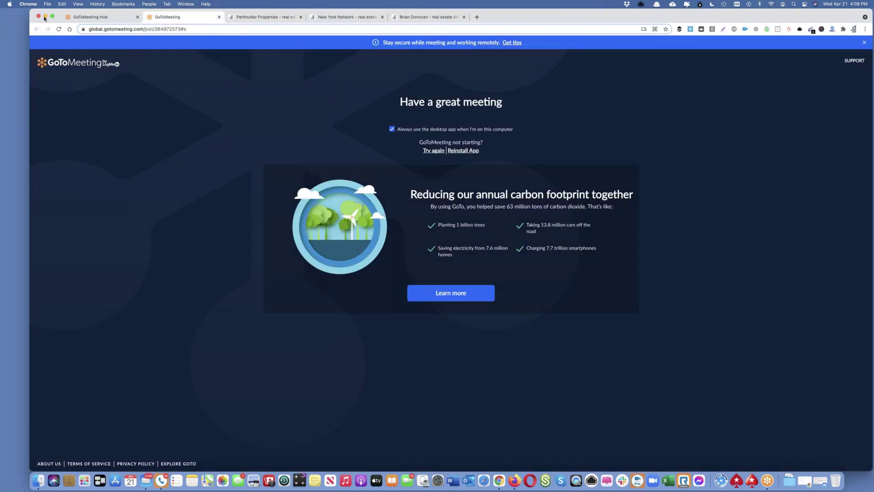
click(73, 16)
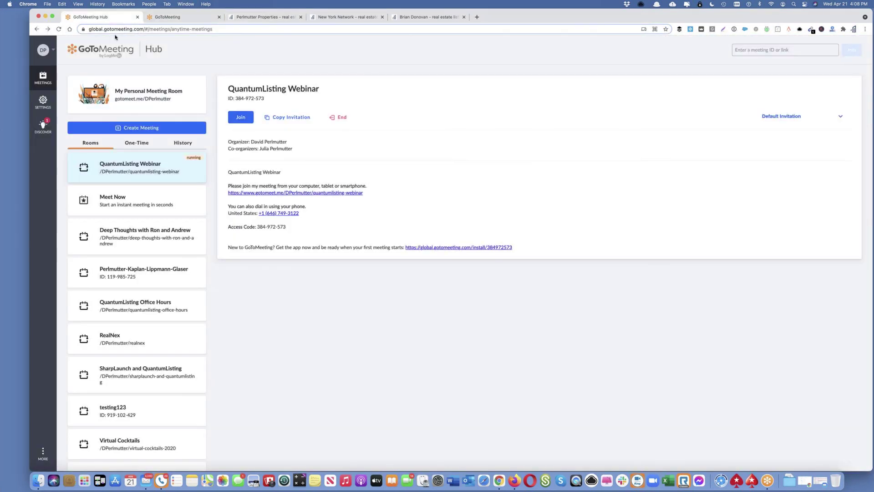